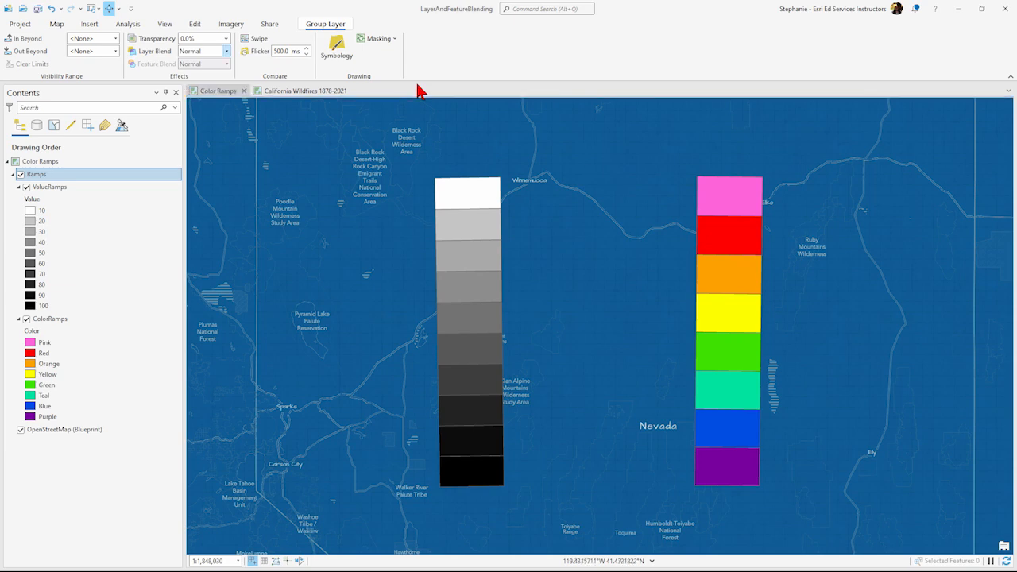
Try the Screen layer blend on the Ramps group layer, restore Normal, and try the Multiply blend
left_click(227, 51)
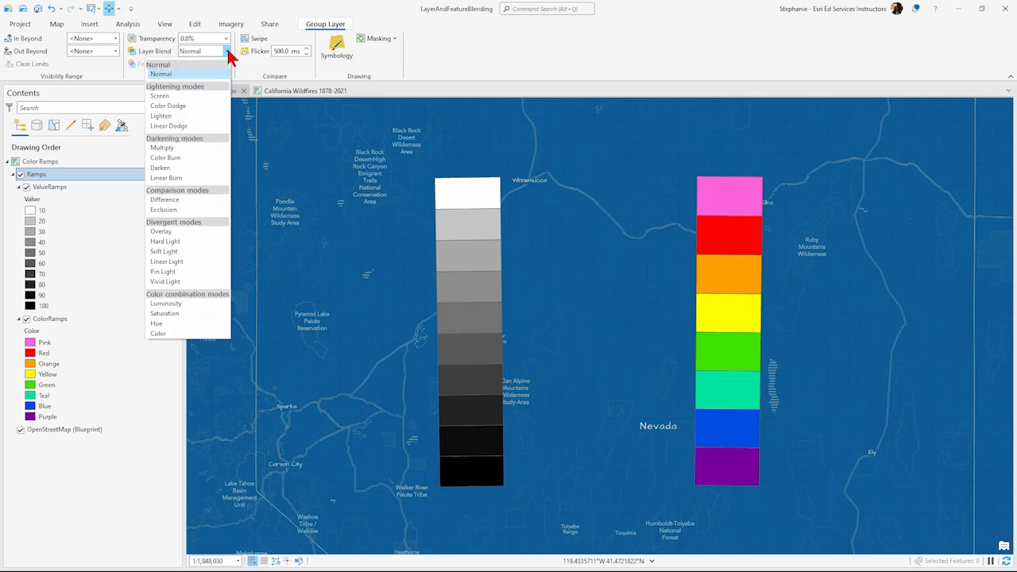
left_click(207, 97)
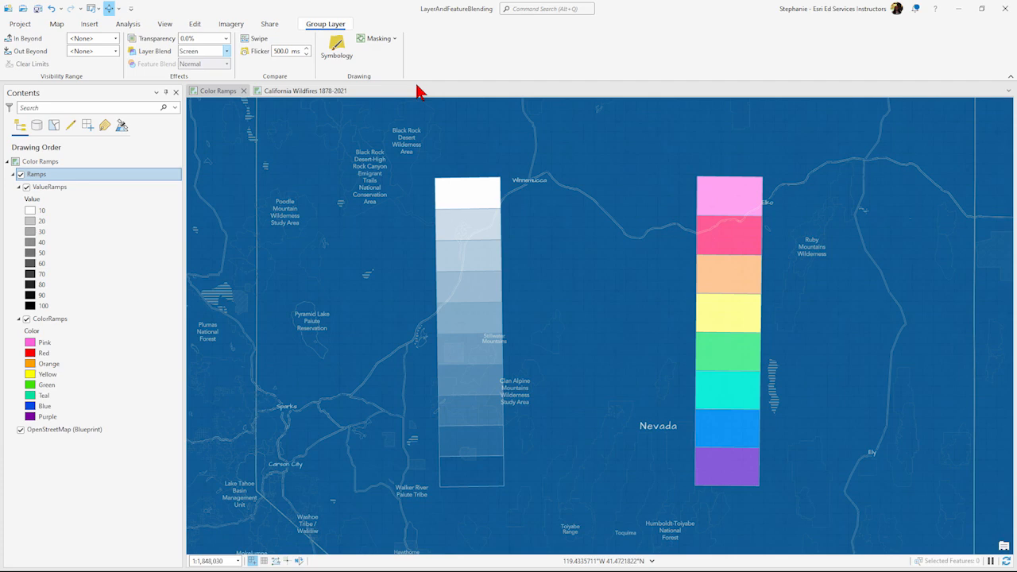
left_click(227, 51)
left_click(216, 74)
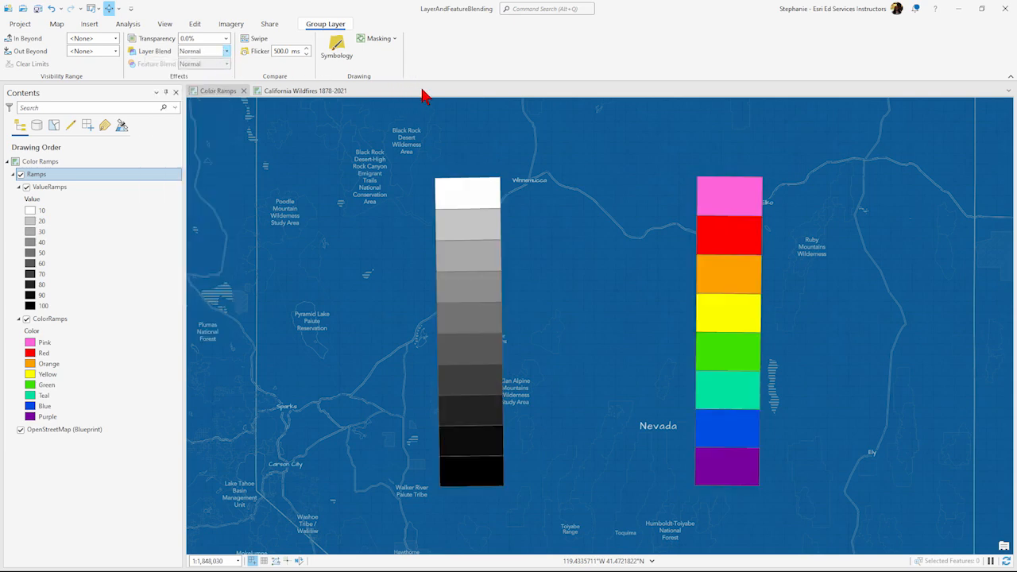
left_click(226, 51)
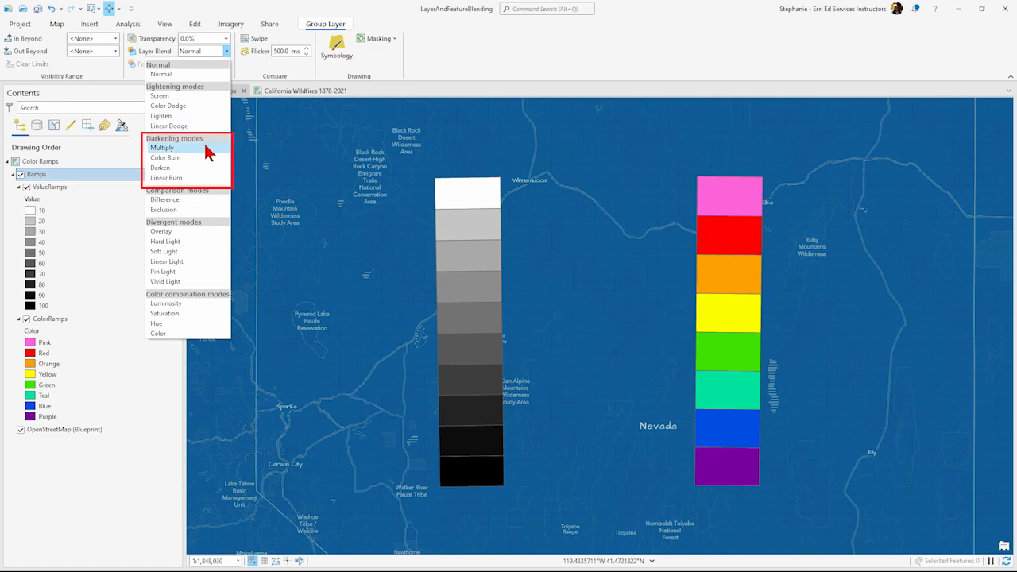
left_click(208, 149)
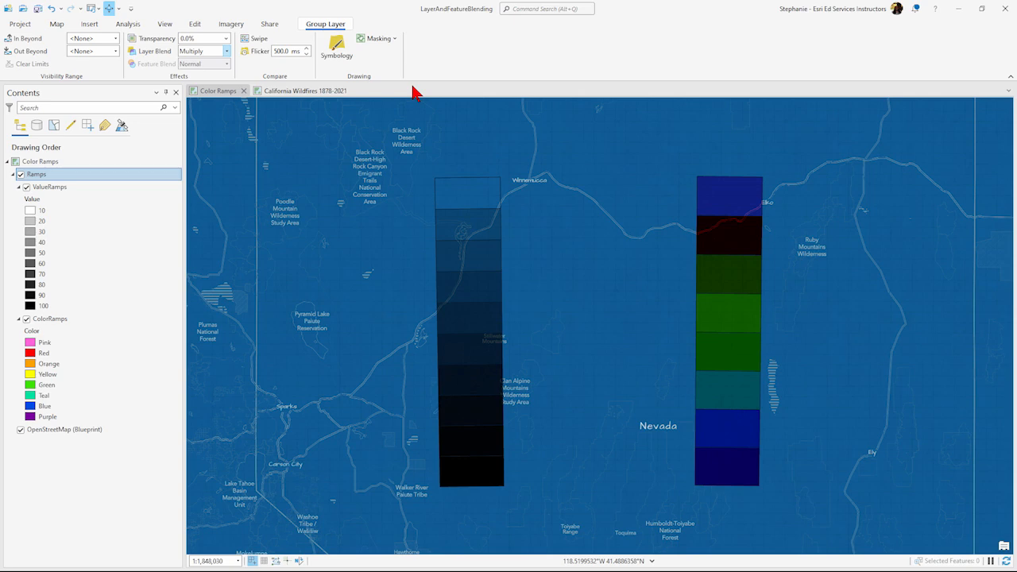
Try the Difference and Overlay layer blends on the Ramps group layer, returning to Normal between modes
left_click(227, 50)
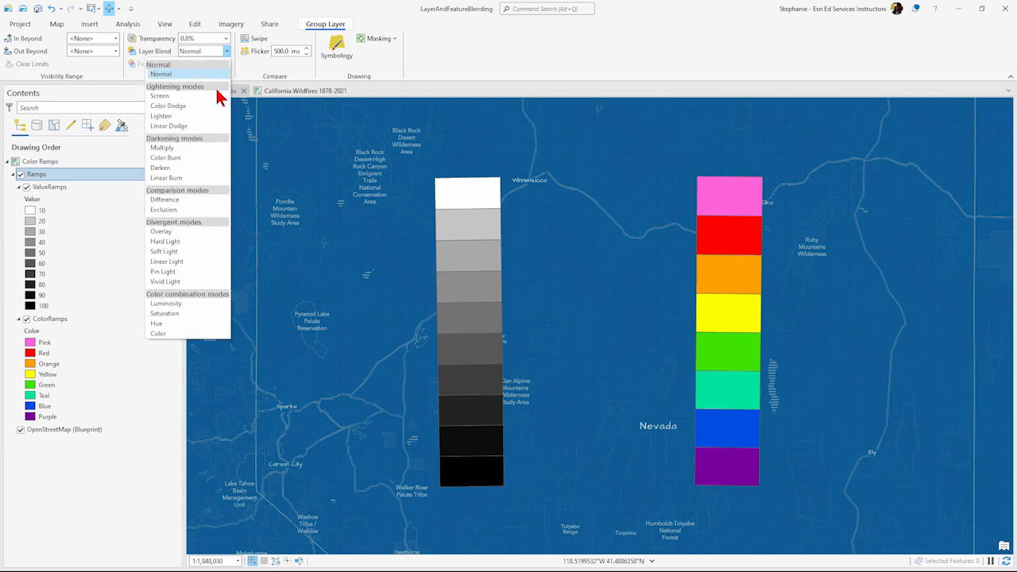
left_click(184, 200)
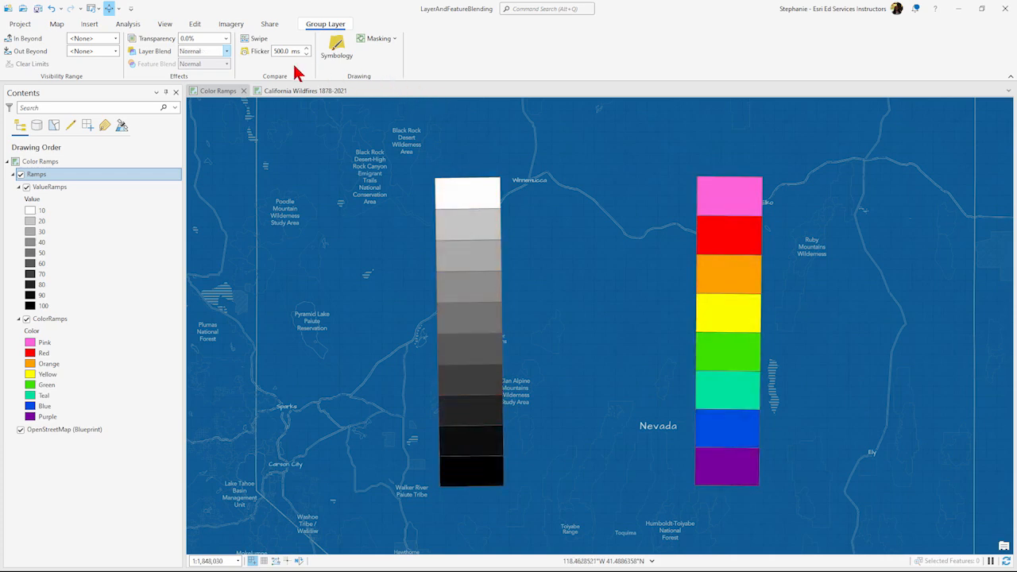
left_click(227, 50)
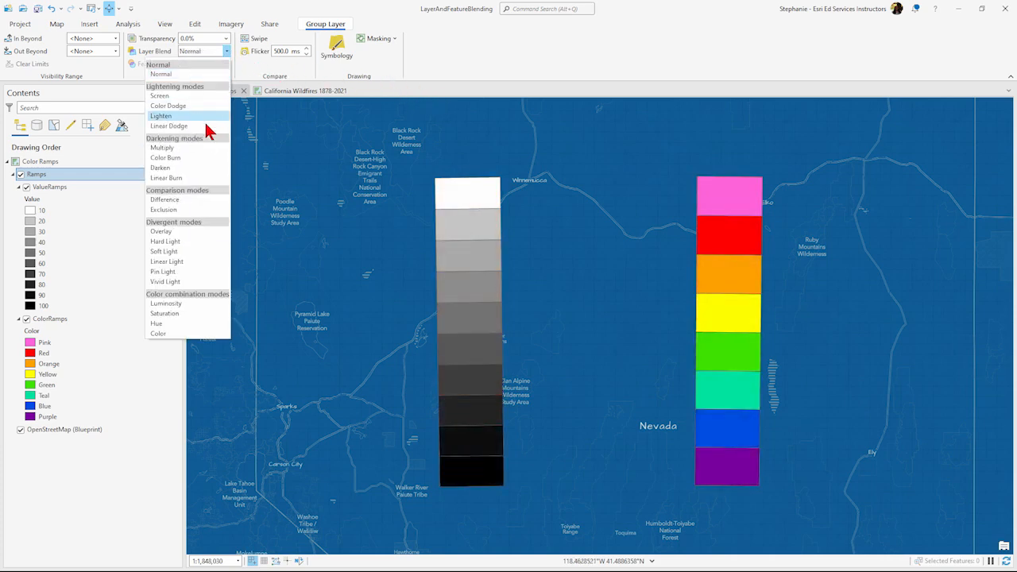
left_click(189, 231)
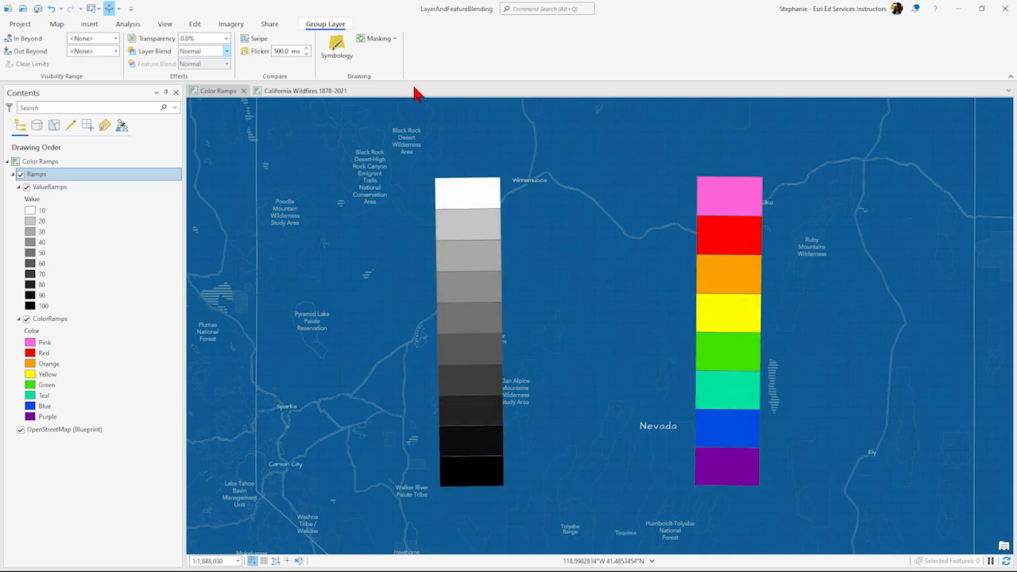
Set the Ramps group's layer blend to Luminosity and switch to the California Wildfires 1878-2021 map
left_click(227, 51)
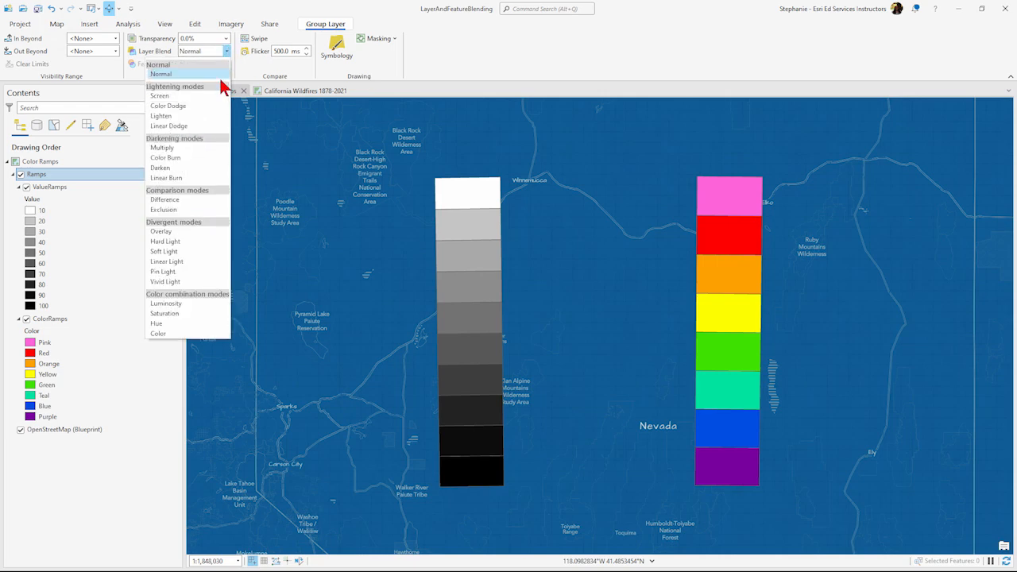
left_click(189, 304)
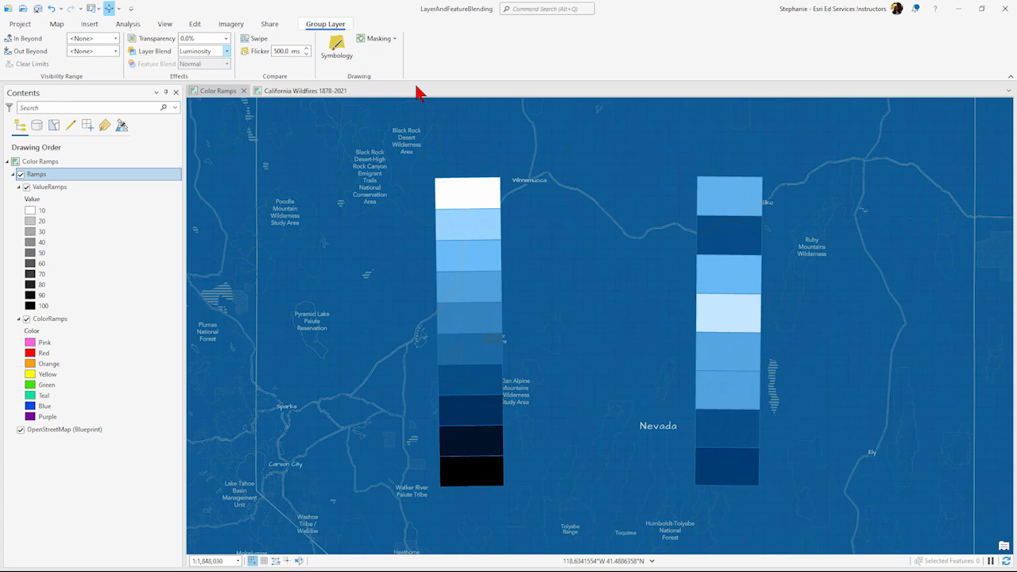
left_click(420, 91)
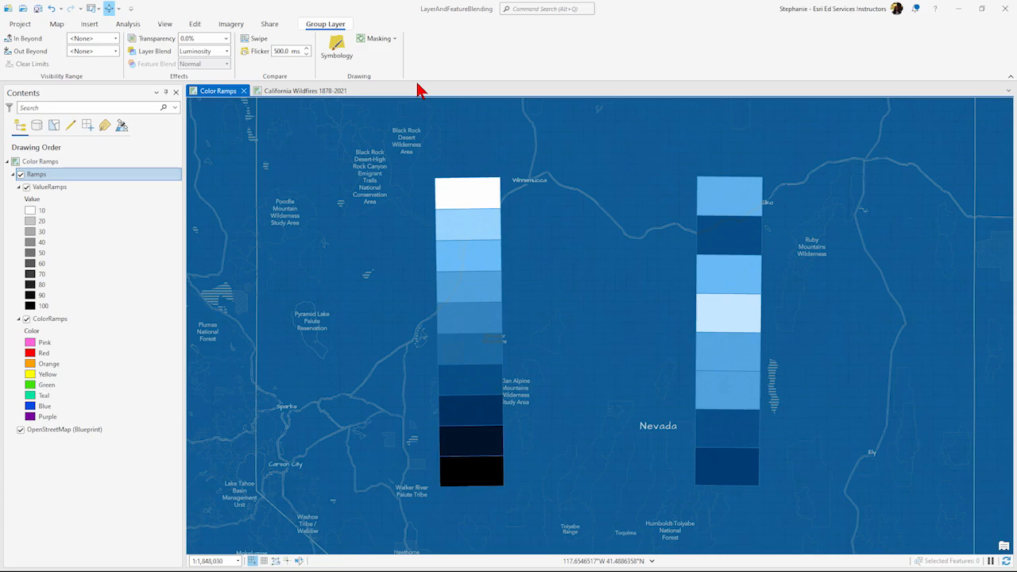
left_click(332, 94)
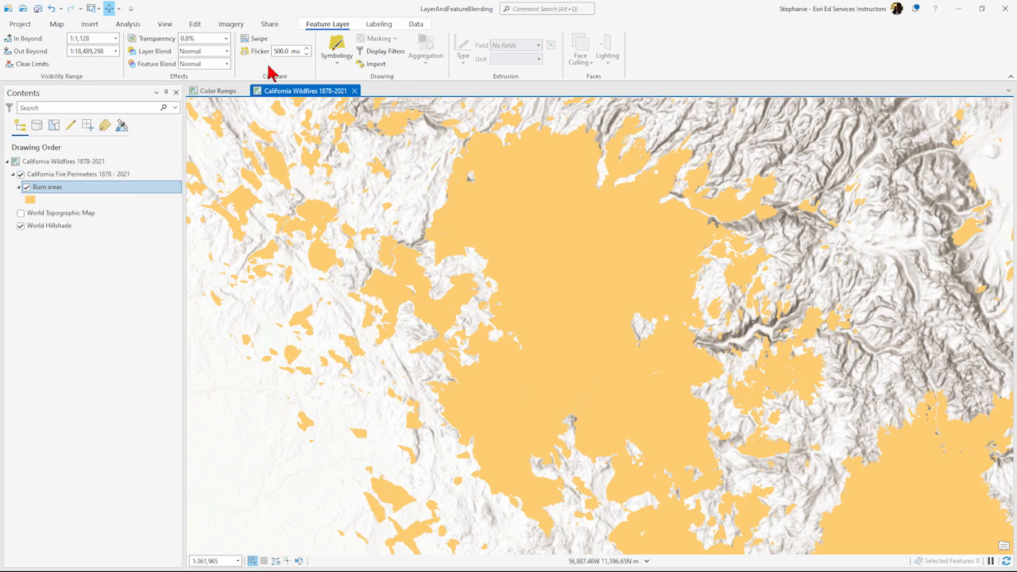
Set the transparency of the Burn areas layer to 25%
left_click(227, 39)
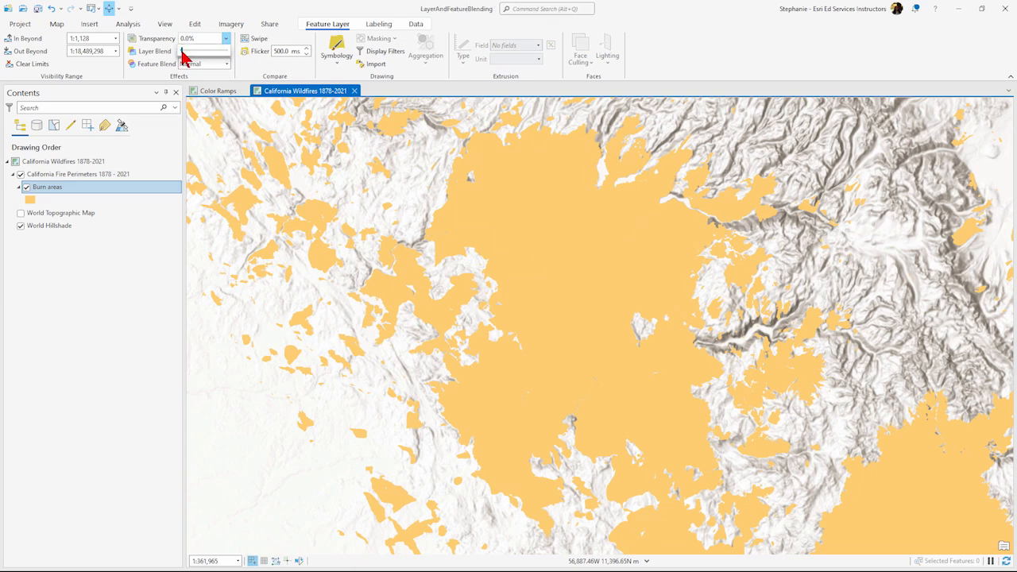
left_click_drag(182, 55, 199, 51)
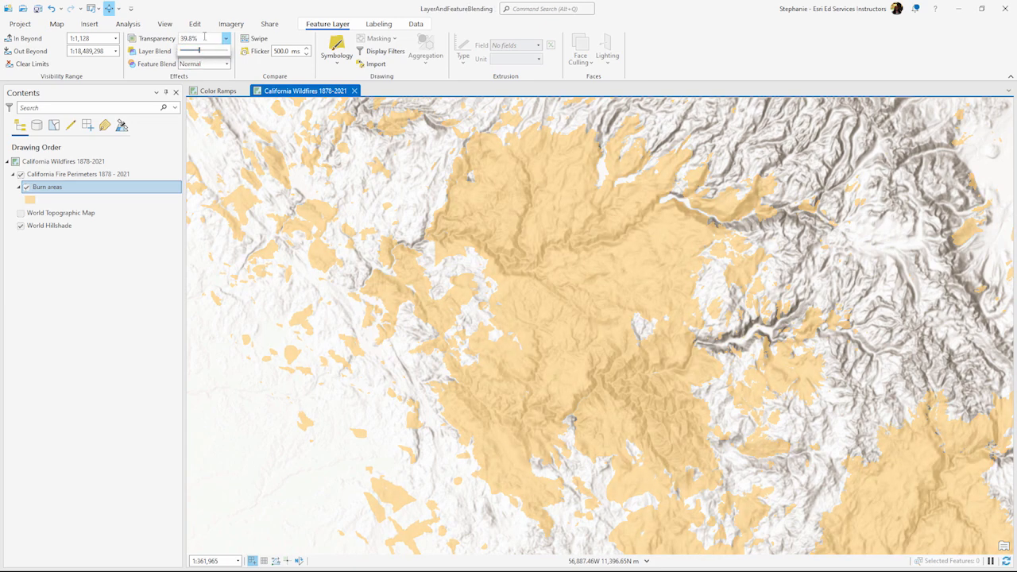
left_click(204, 37)
type("25")
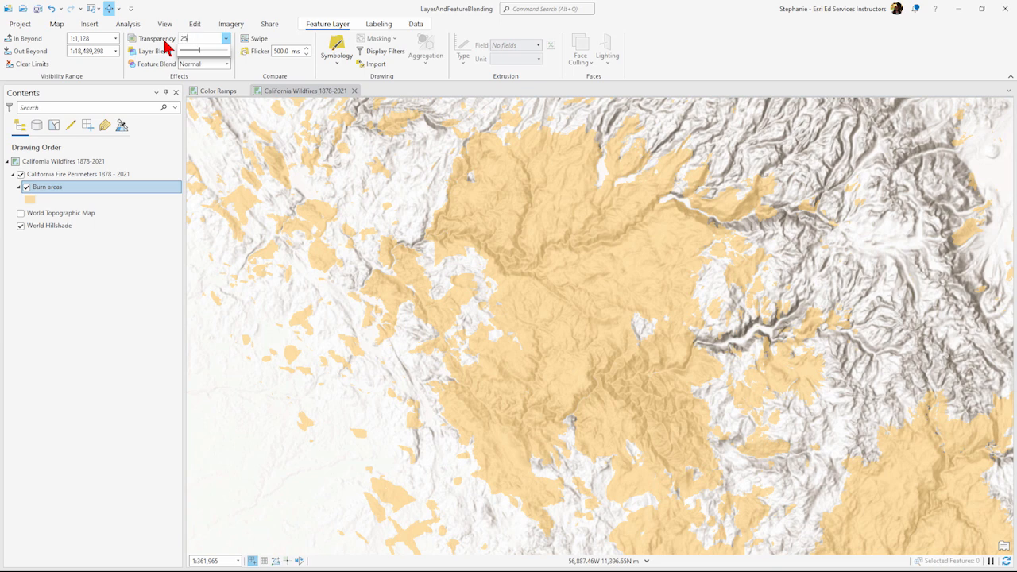
key("Return")
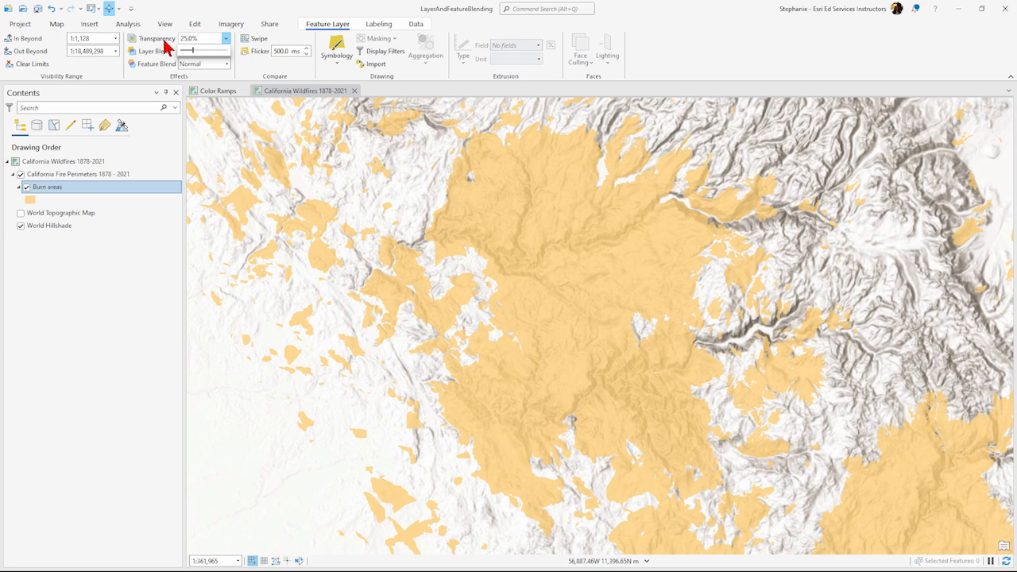
Reset the Burn areas layer's transparency to 0%
left_click(225, 38)
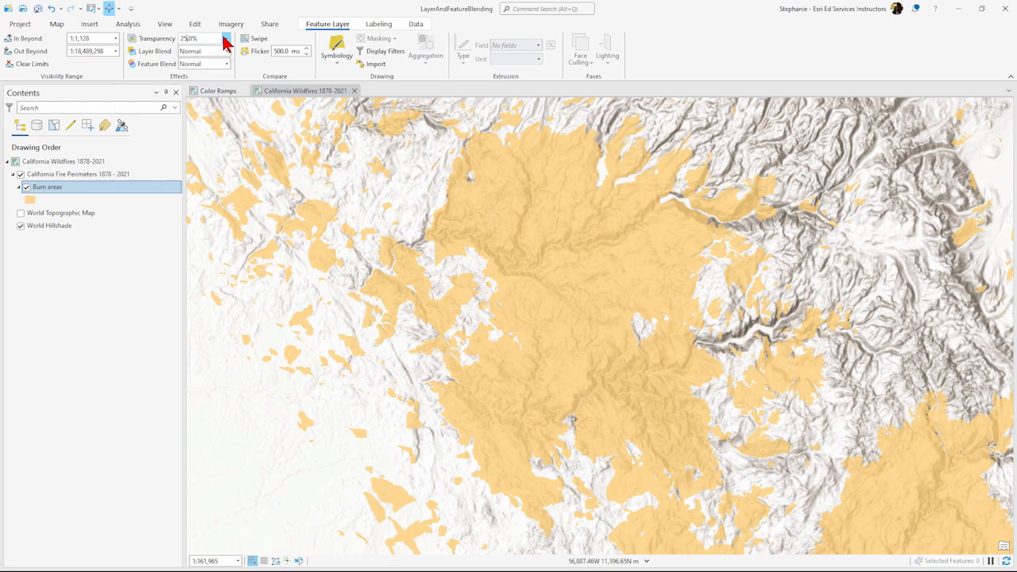
left_click(225, 38)
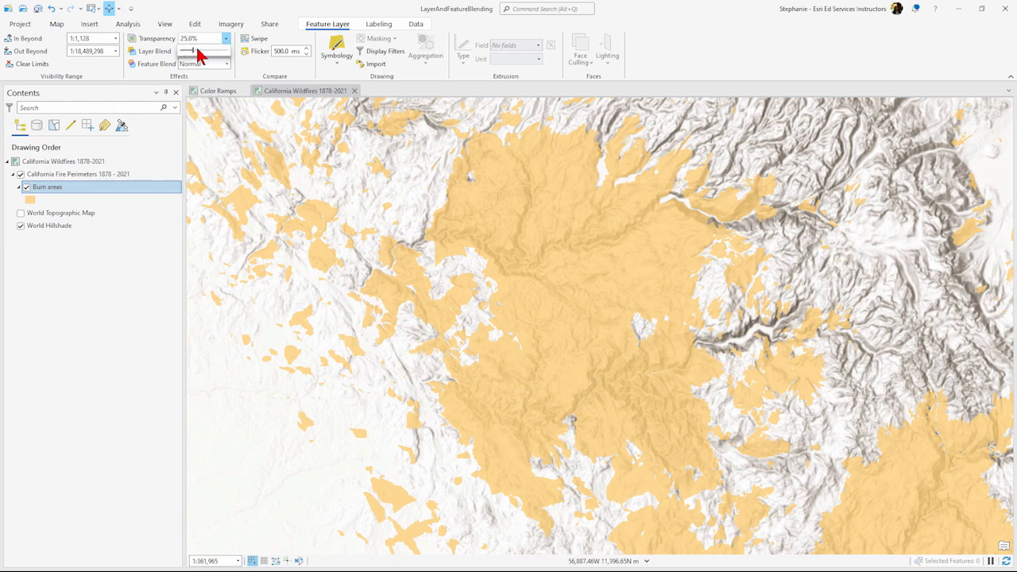
left_click_drag(195, 54, 170, 50)
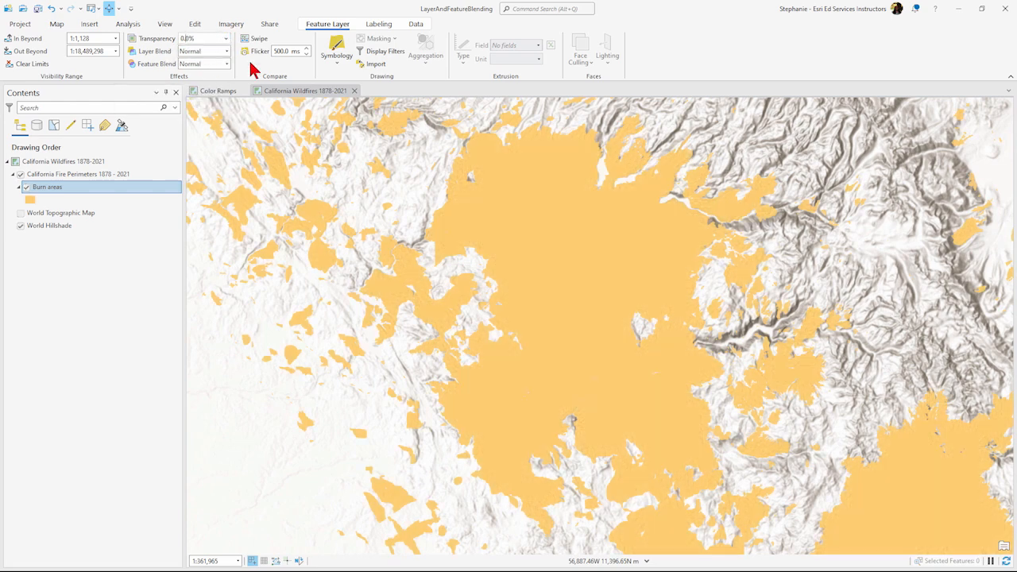
Try the Multiply layer blend on the Burn areas layer and restore the layer blend to Normal
left_click(226, 51)
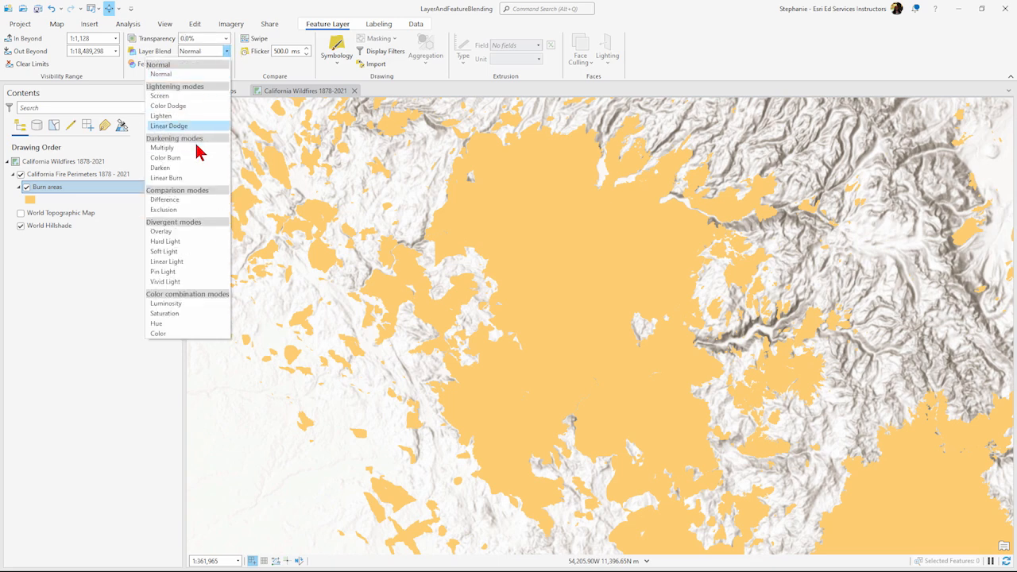
left_click(197, 148)
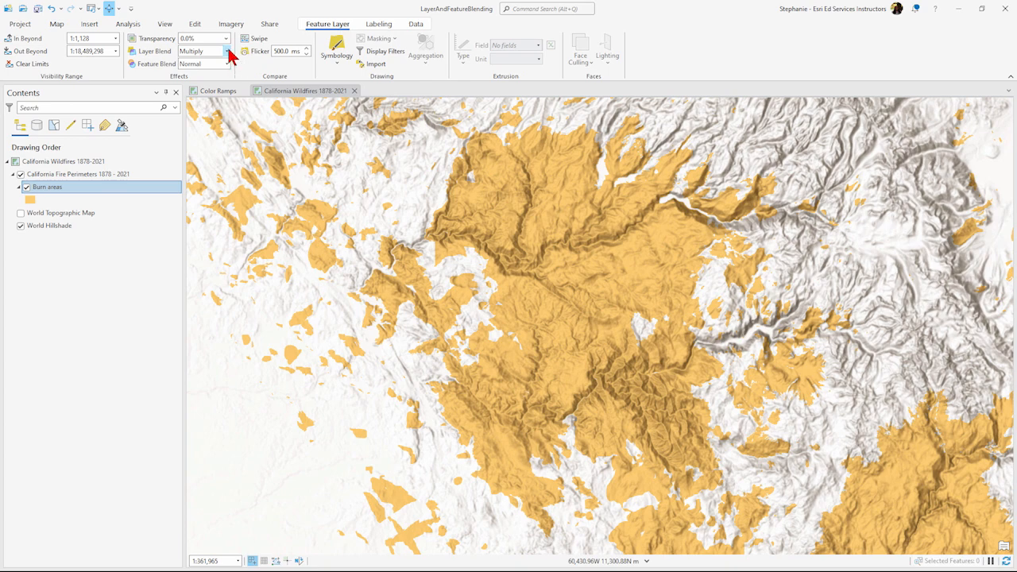
left_click(226, 52)
left_click(199, 77)
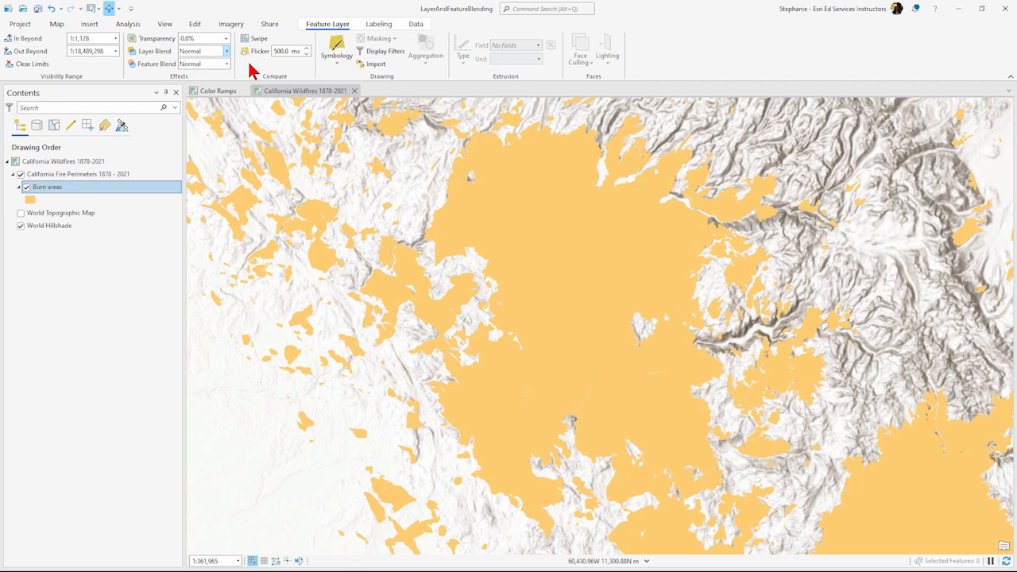
Try the Multiply feature blend on the Burn areas layer, and change the feature blend to Color Burn
left_click(226, 64)
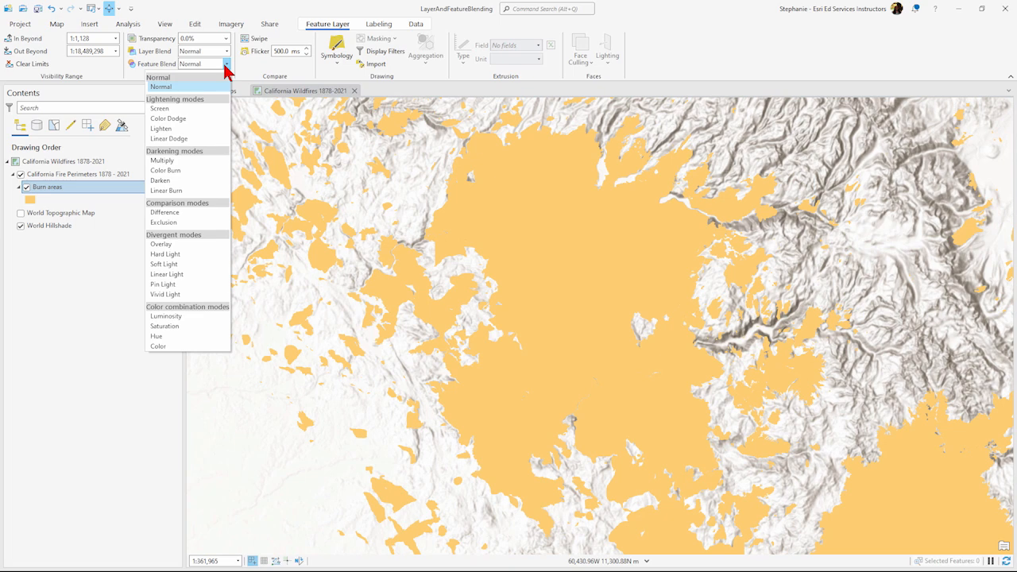
left_click(166, 160)
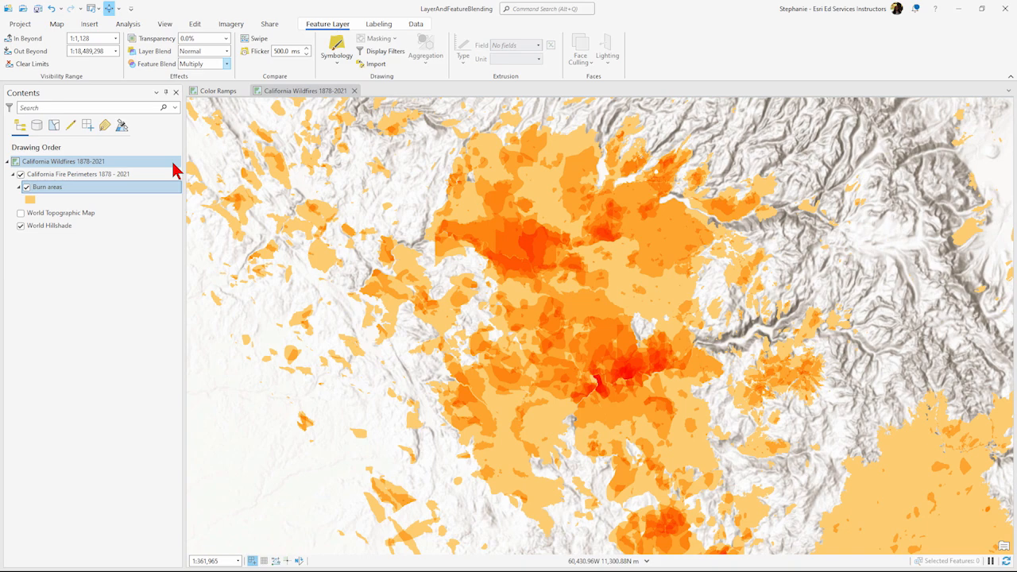
left_click(227, 64)
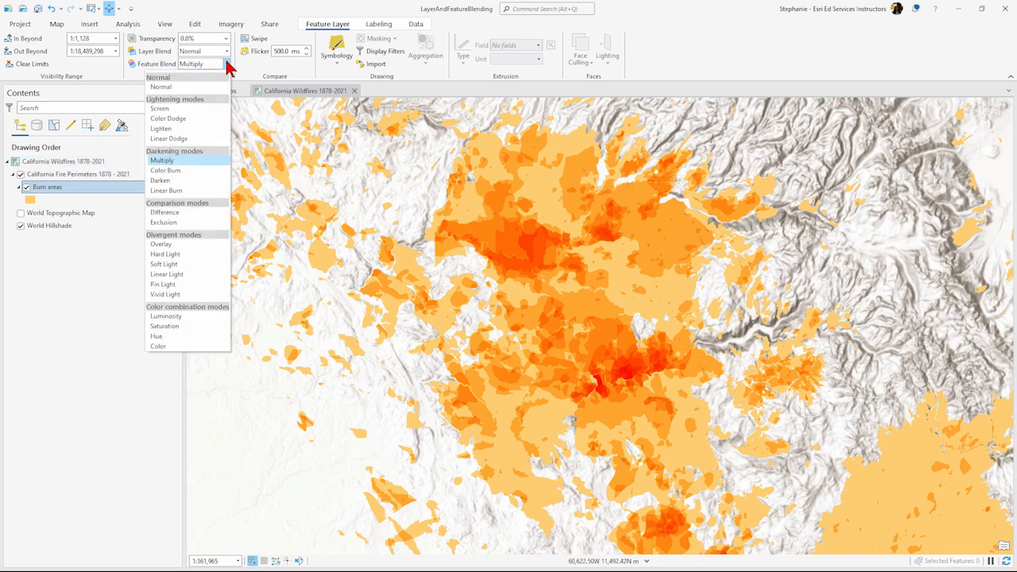
left_click(165, 170)
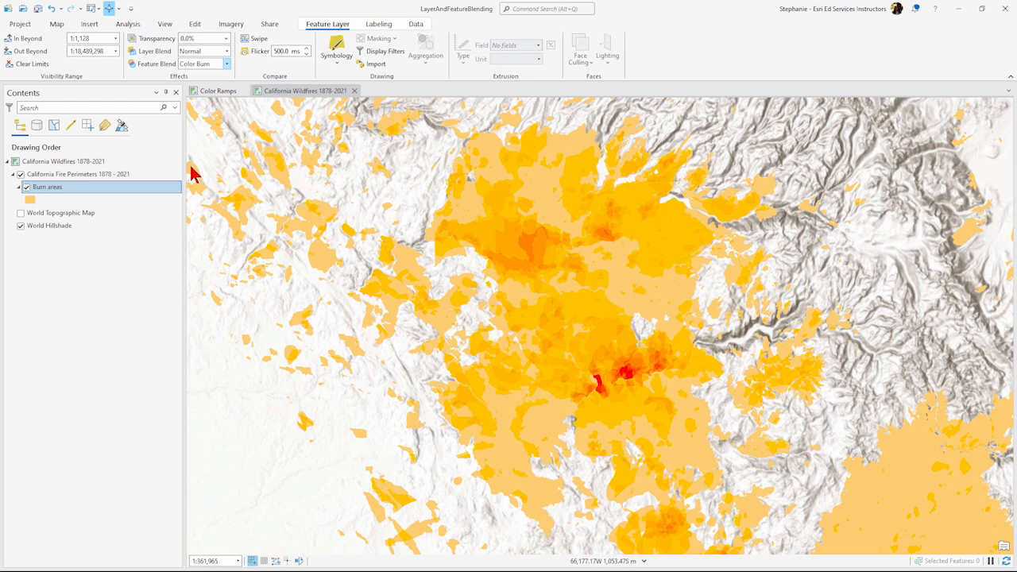
Set the Burn areas layer blend to Multiply and the layer's transparency to about 28.9%
left_click(226, 51)
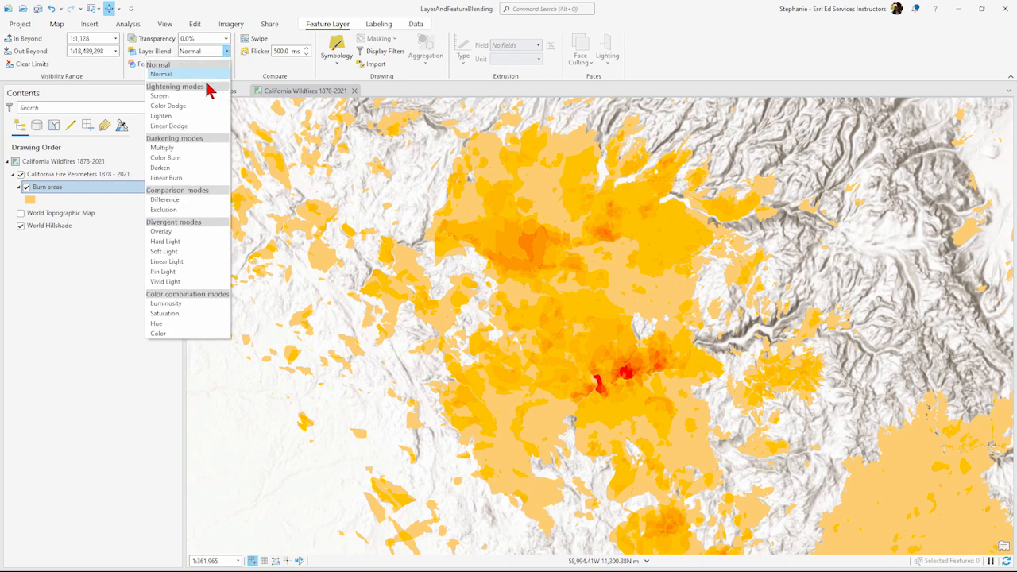
left_click(187, 148)
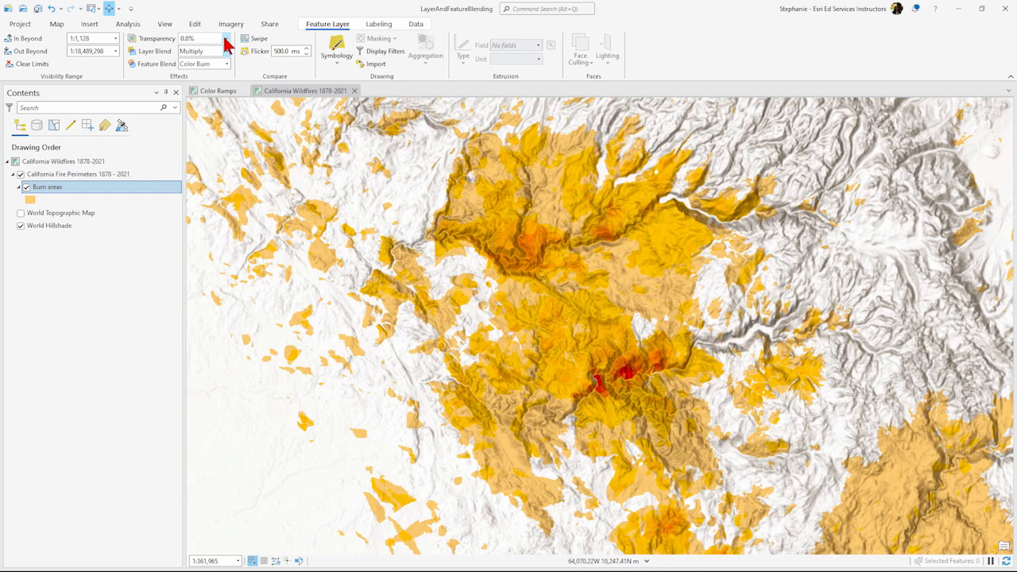
left_click_drag(183, 50, 200, 52)
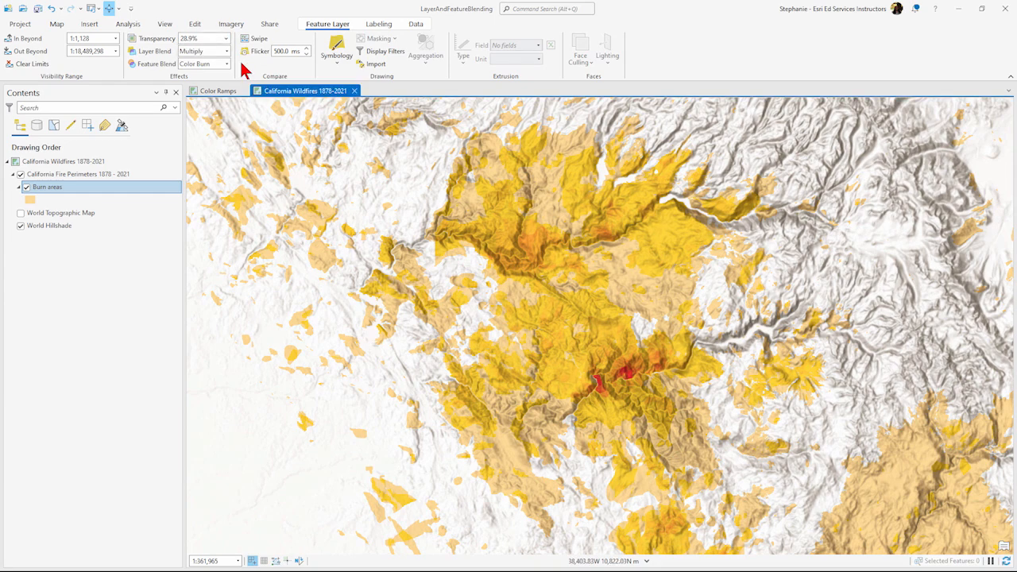